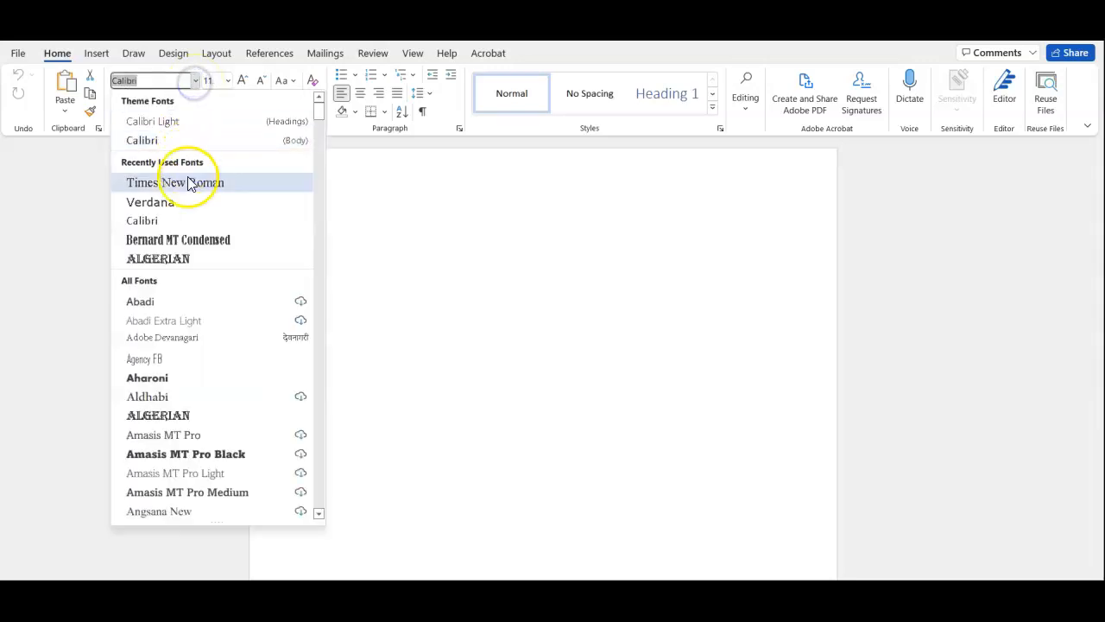
# Step: Set the blank document's font to Times New Roman, size 12
pyautogui.click(181, 182)
pyautogui.click(227, 79)
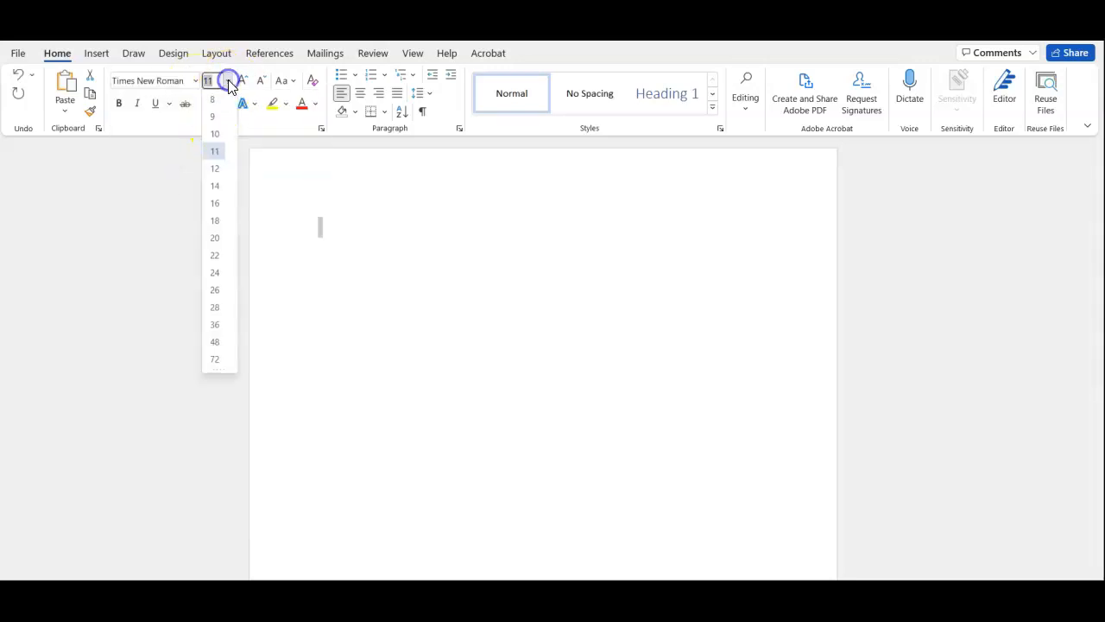
pyautogui.click(216, 170)
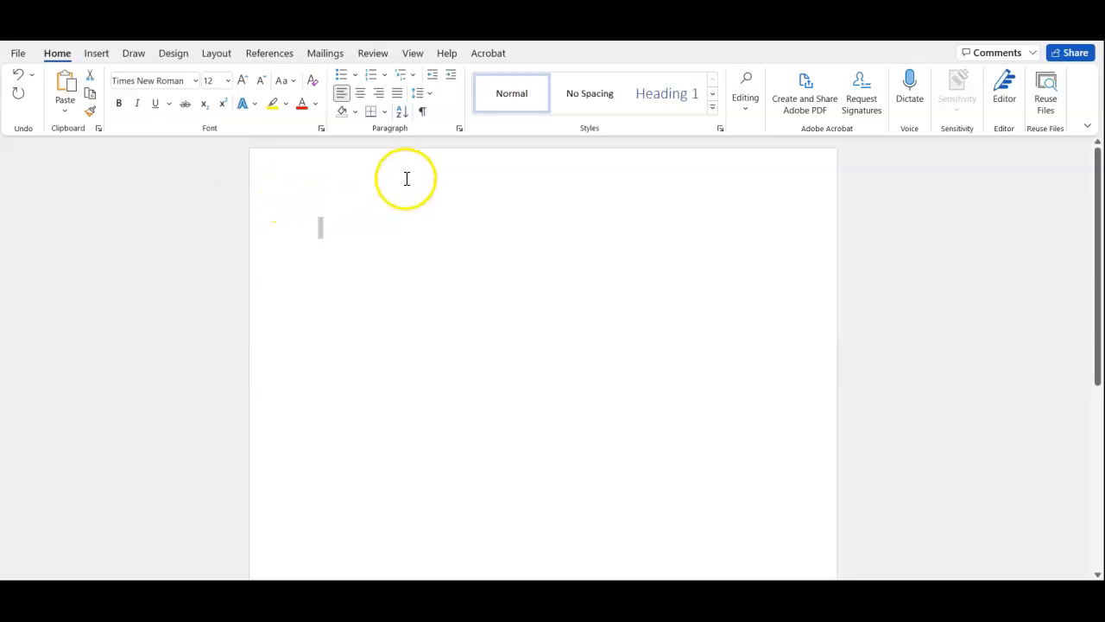
# Step: Set the paragraph to double line spacing with 0 pt after and no added space between paragraphs of the same style
pyautogui.click(459, 130)
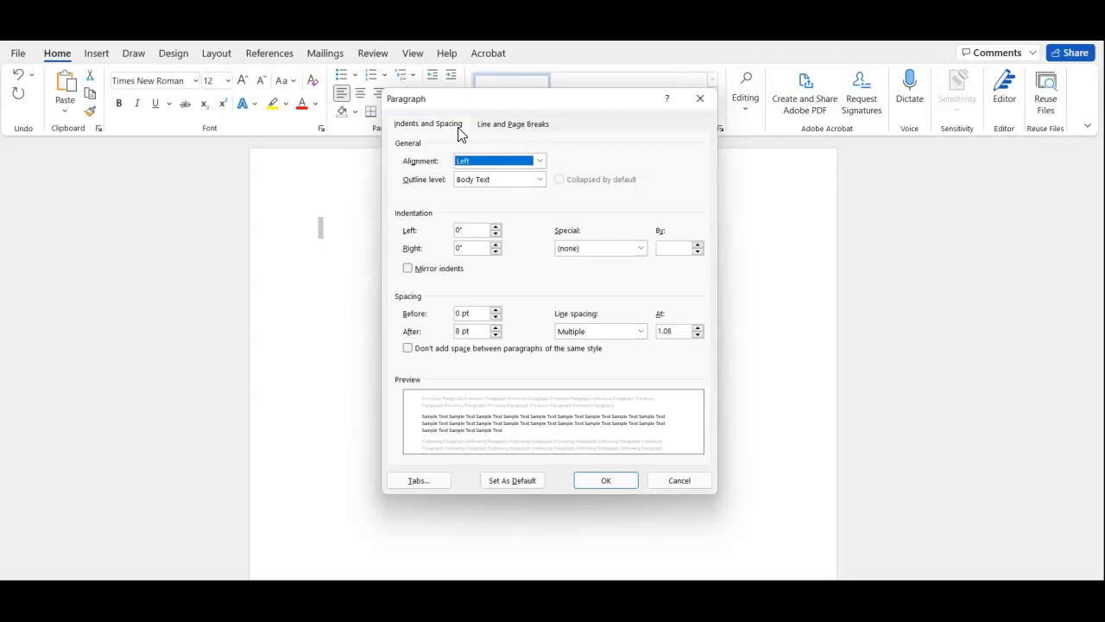
pyautogui.click(700, 98)
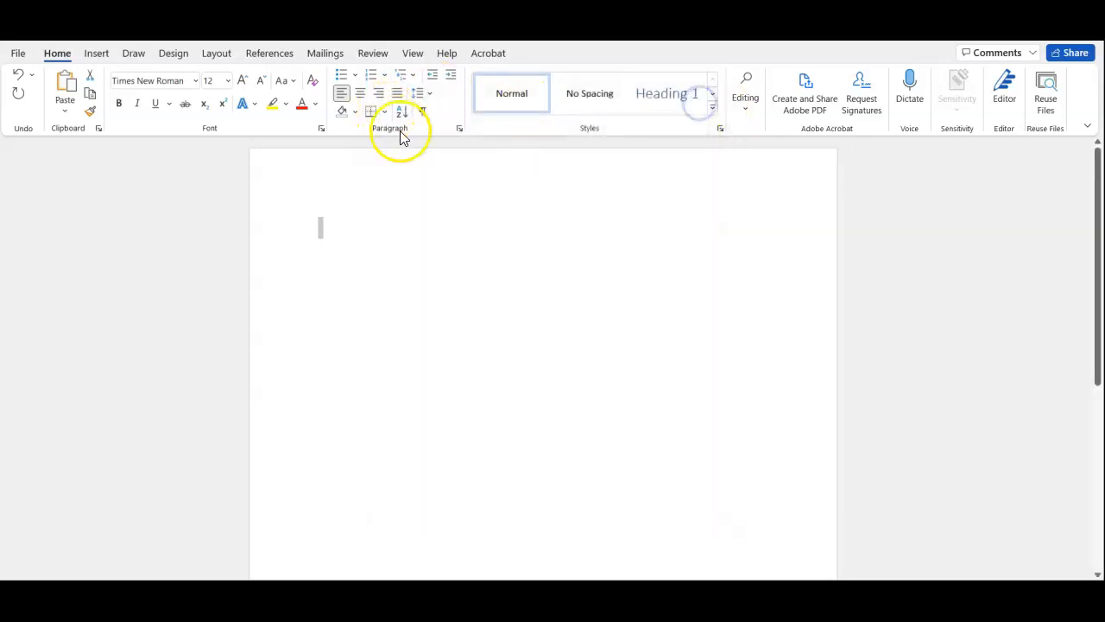
pyautogui.click(459, 129)
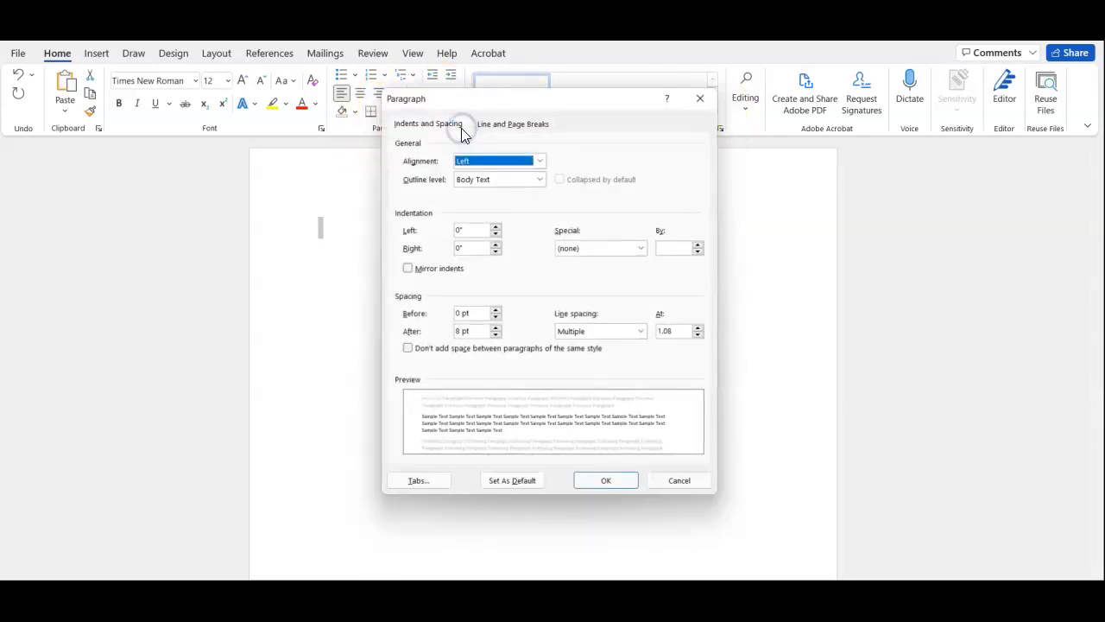
pyautogui.click(640, 331)
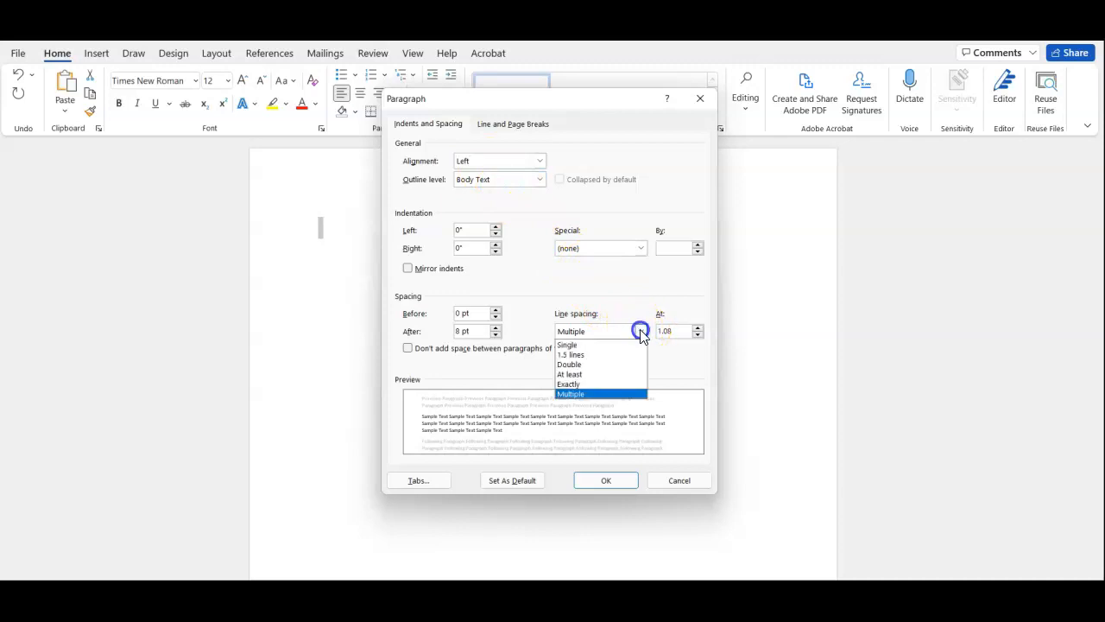
pyautogui.click(613, 364)
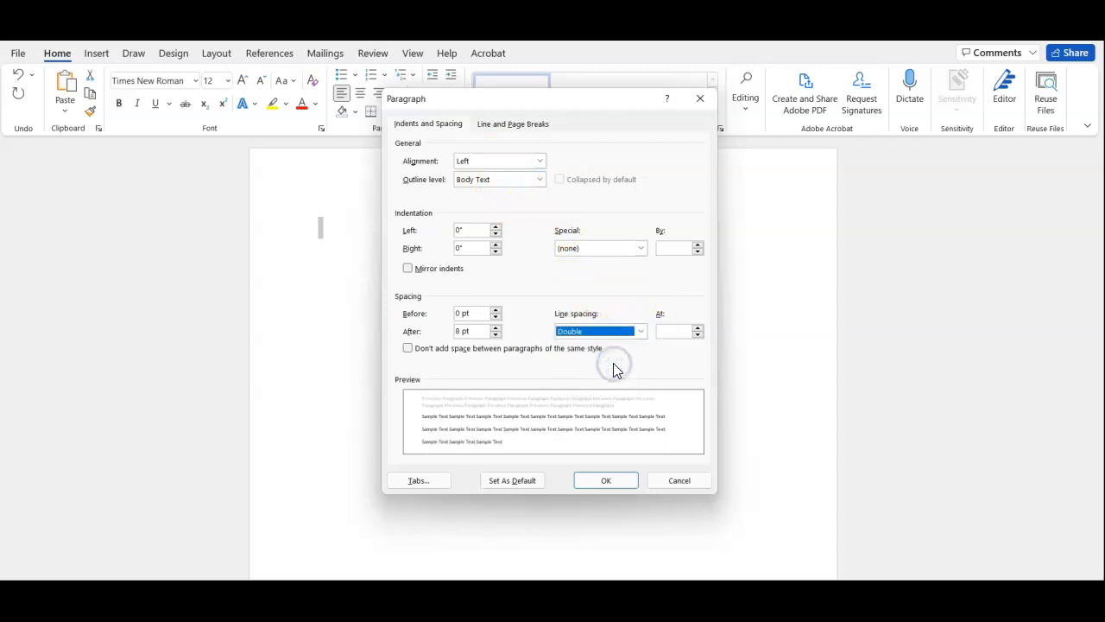
pyautogui.click(495, 336)
pyautogui.click(495, 336)
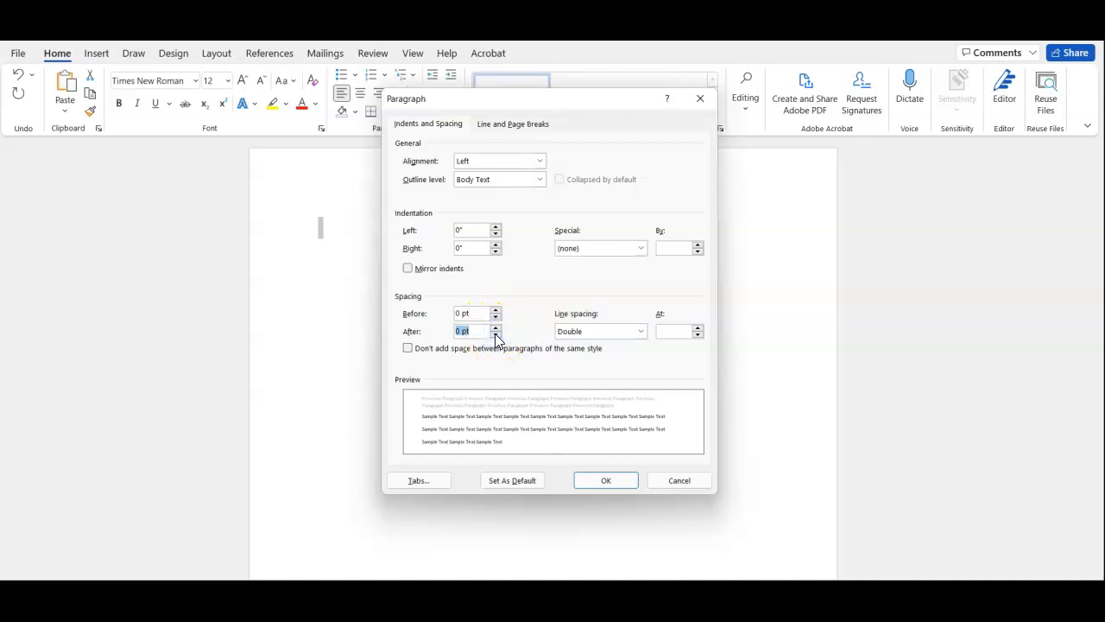
pyautogui.click(408, 349)
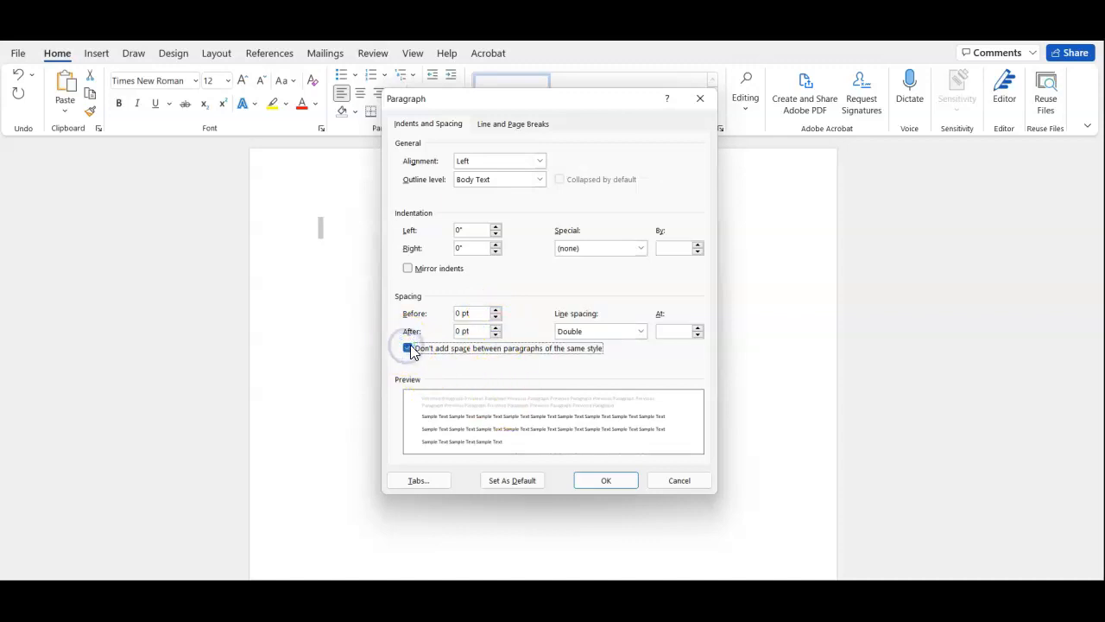
pyautogui.click(620, 477)
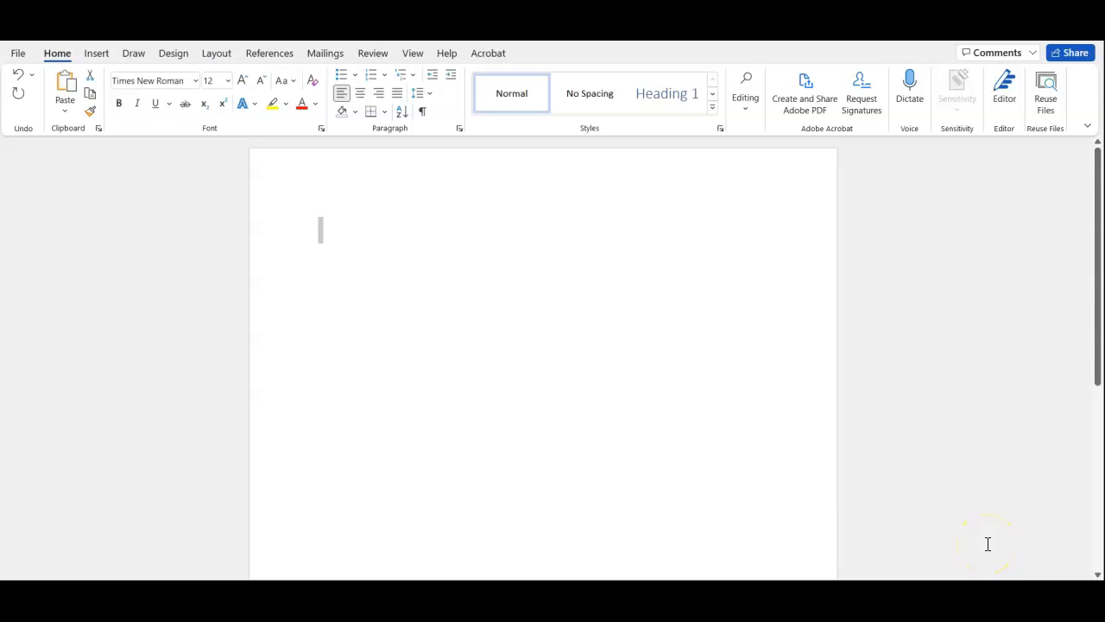
# Step: Enter the four-line heading on separate lines: the student's full name, the professor's title and name, English 101A, and 18 April 2022
pyautogui.write('Tony ')
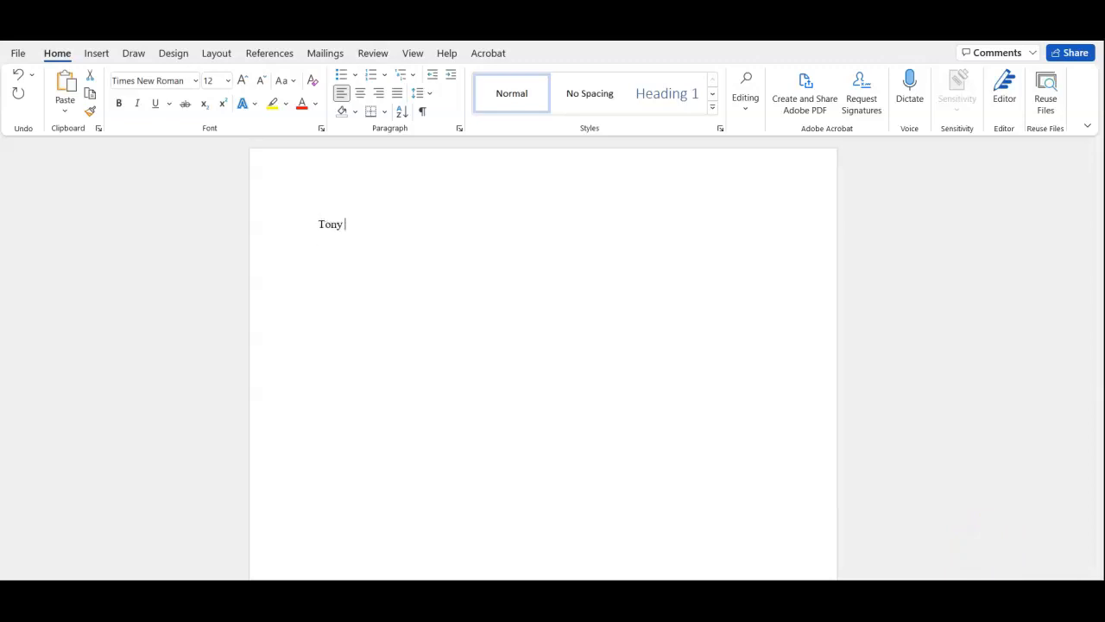
pyautogui.write('Stark ')
pyautogui.write('Professo')
pyautogui.write('r Lawrenc')
pyautogui.write('e')
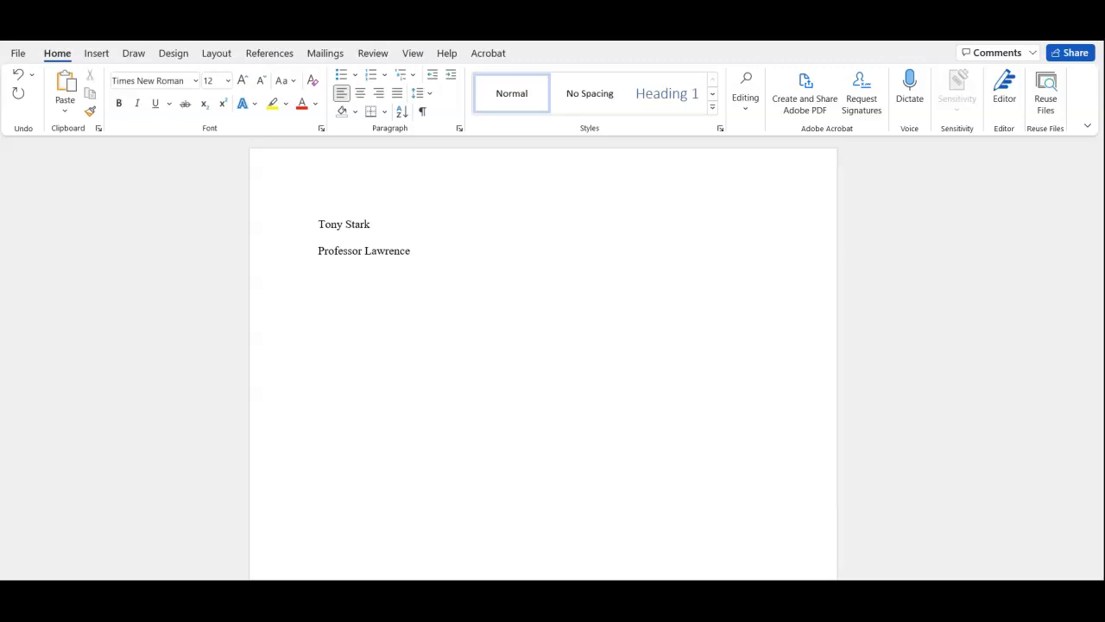
pyautogui.write('English 101A')
pyautogui.press('Return')
pyautogui.write('18 April 2022')
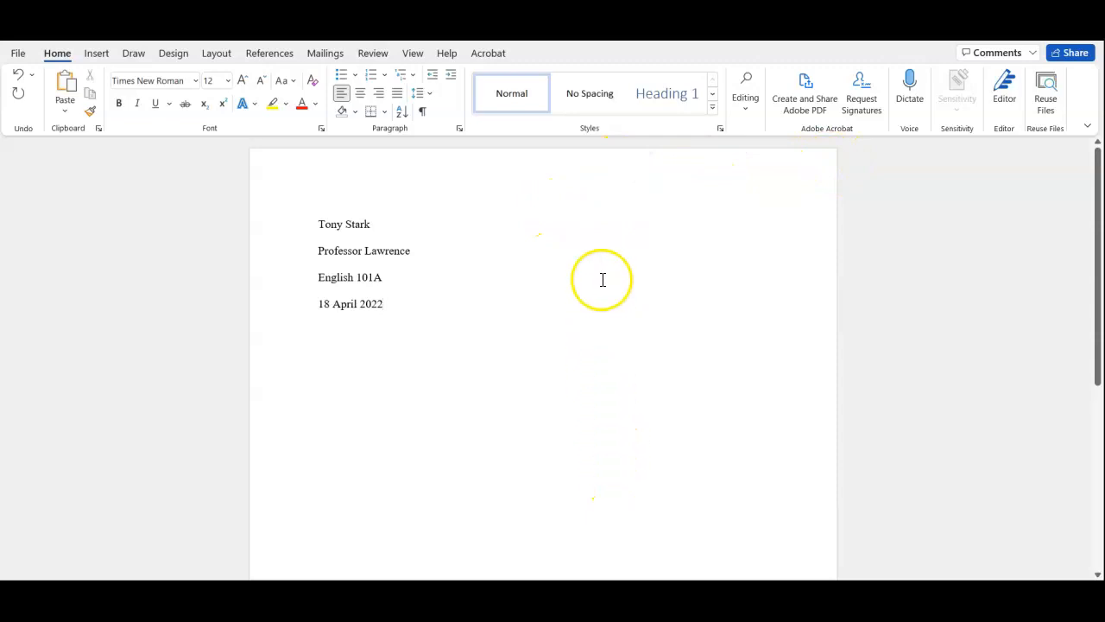
# Step: Open the page header for editing and right-align its paragraph
pyautogui.doubleClick(623, 168)
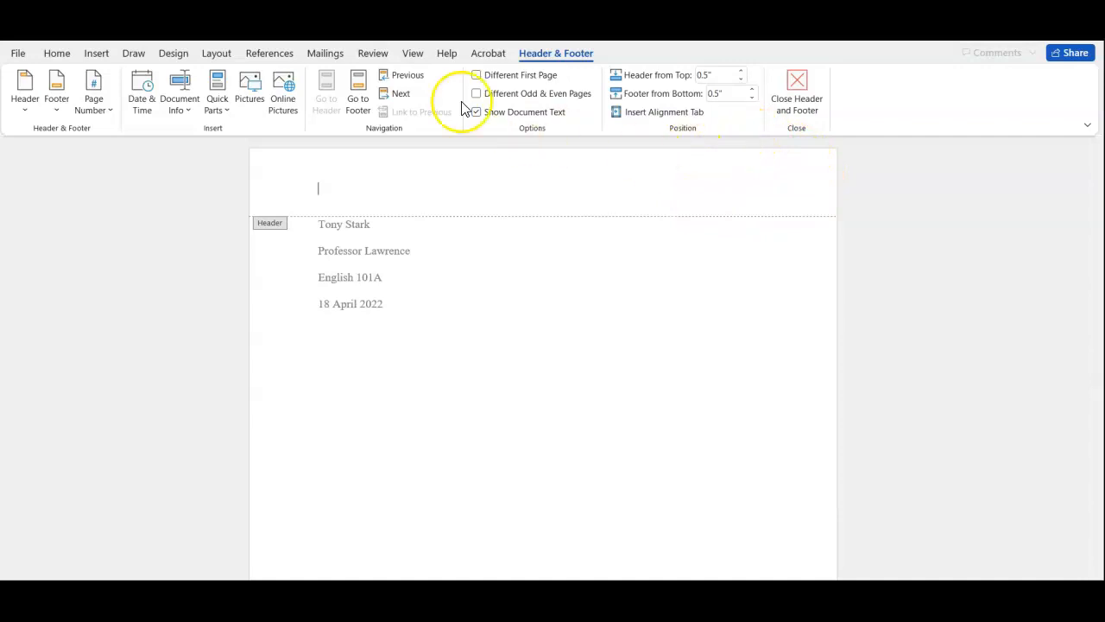
pyautogui.click(57, 53)
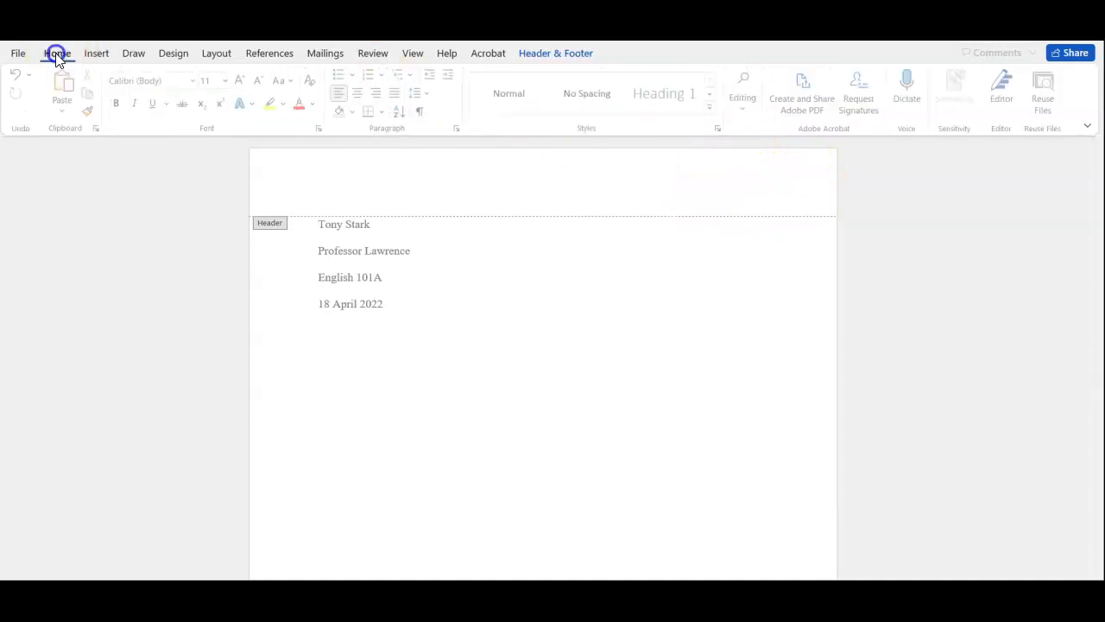
pyautogui.click(377, 95)
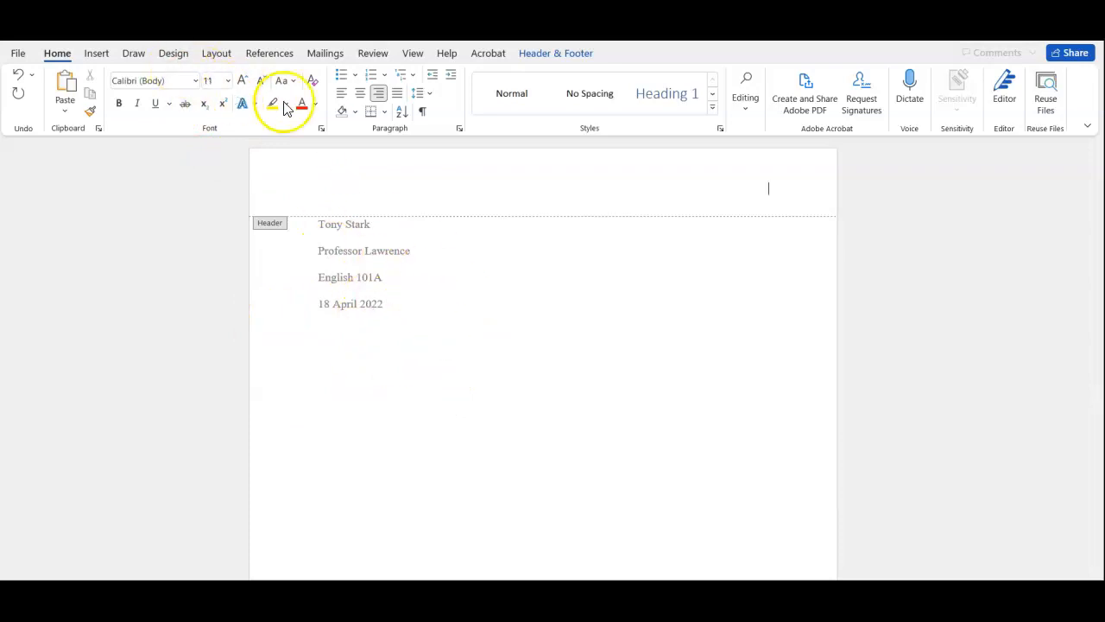
# Step: Set the header's font to Times New Roman, size 12
pyautogui.click(196, 83)
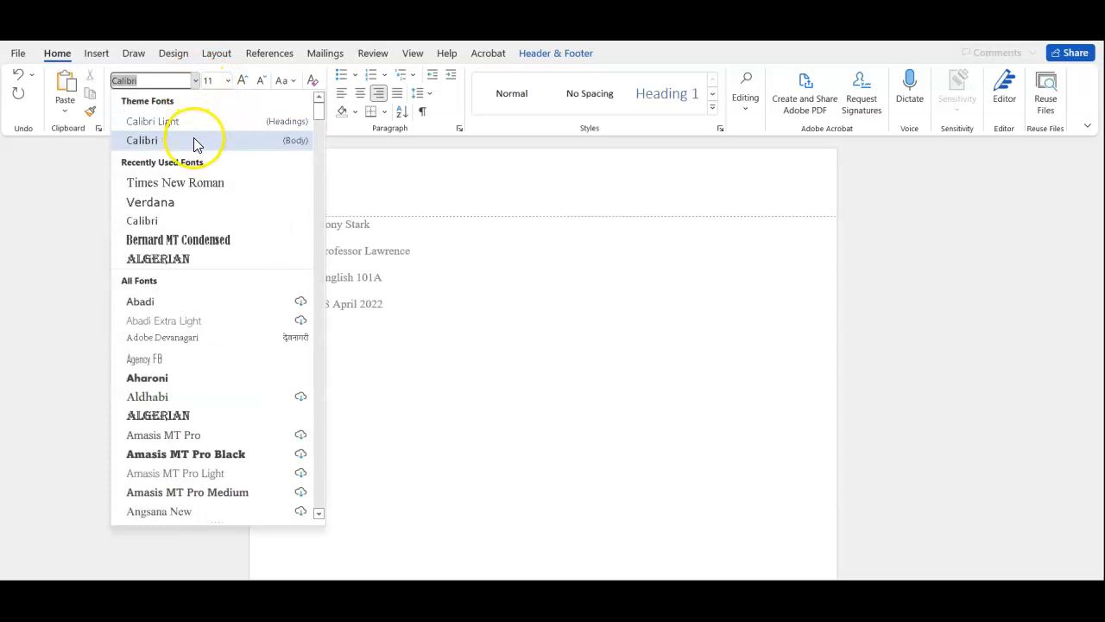
pyautogui.click(188, 182)
pyautogui.click(227, 80)
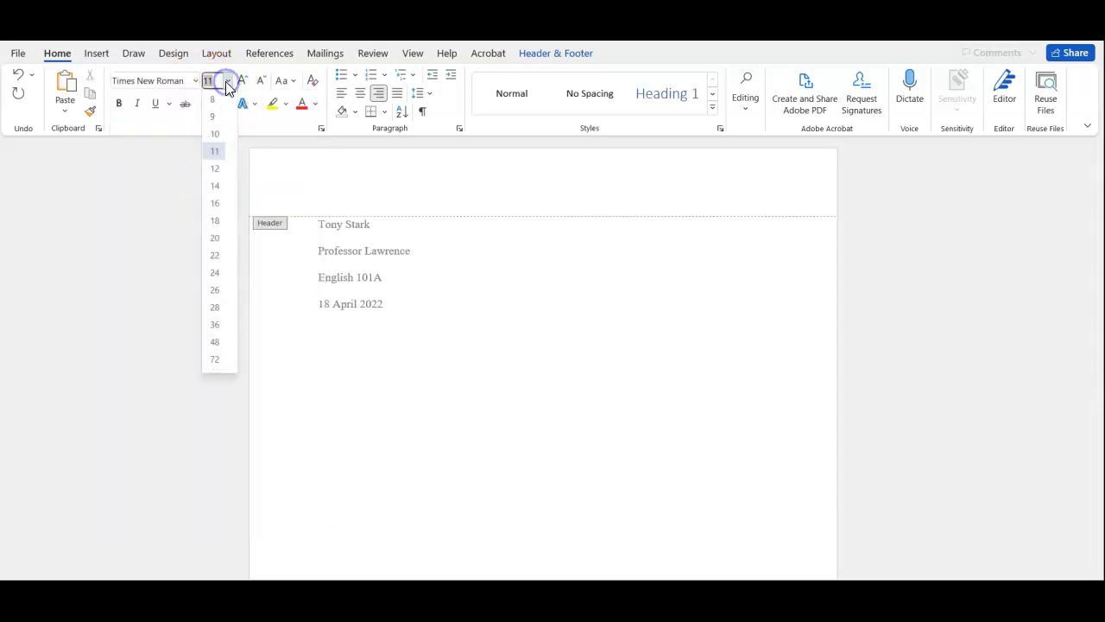
pyautogui.click(215, 170)
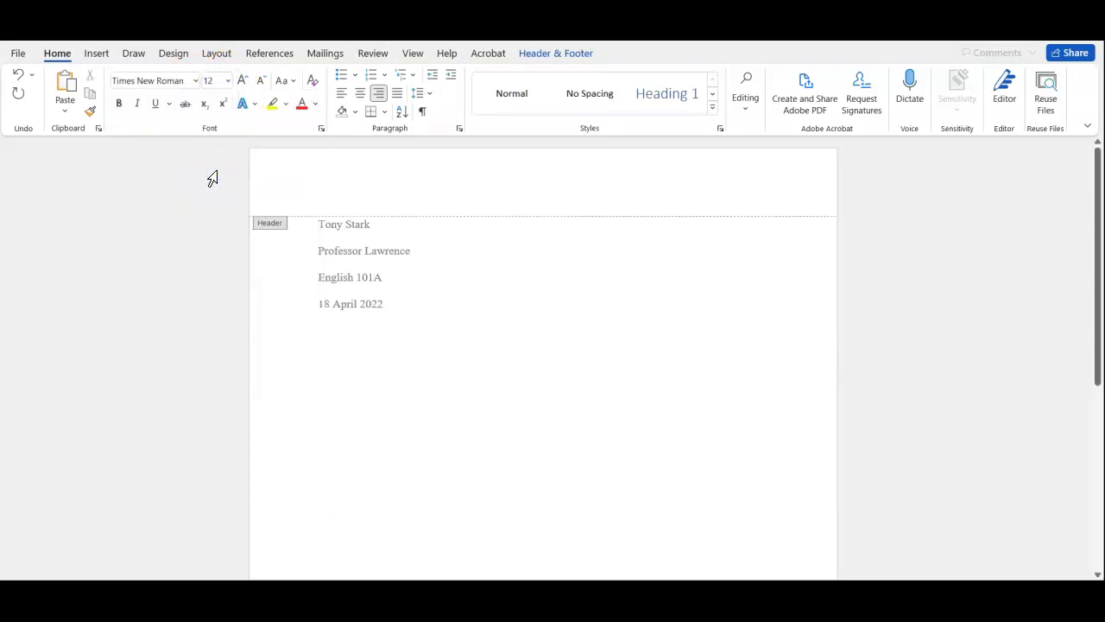
# Step: Enter the student's last name in the header followed by a Plain Number page number at the current position, and return to the body text
pyautogui.write('Stark')
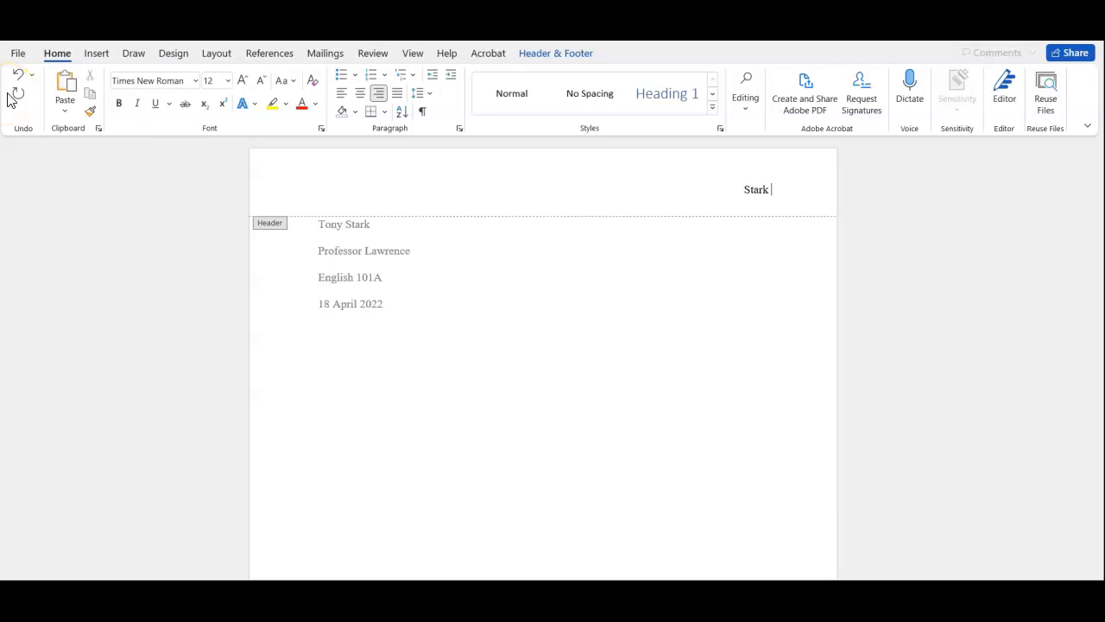
pyautogui.click(98, 55)
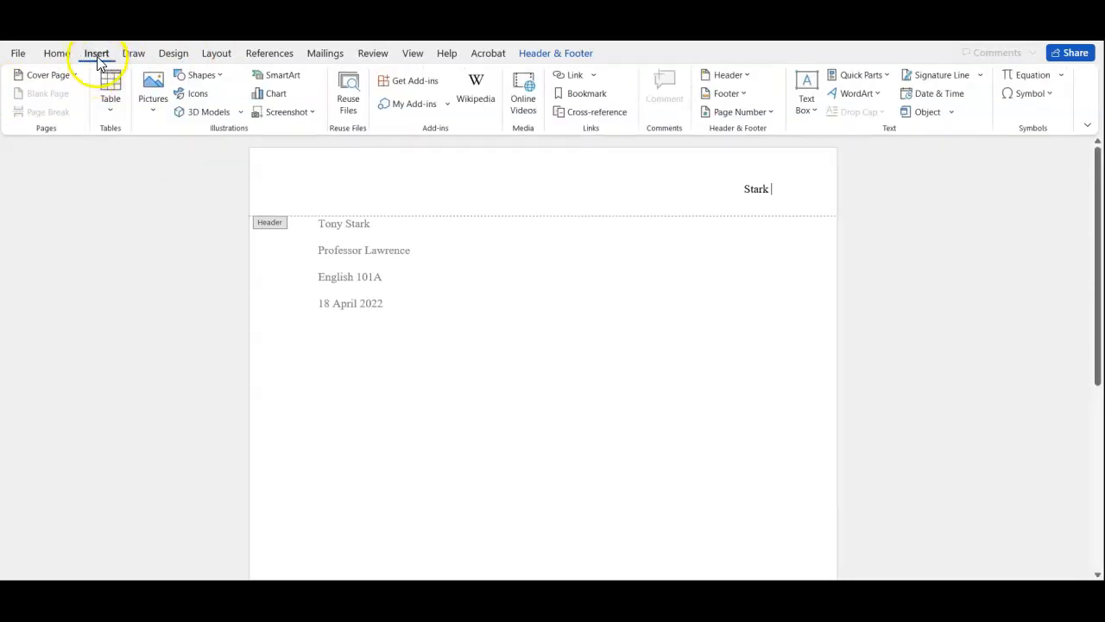
pyautogui.click(732, 115)
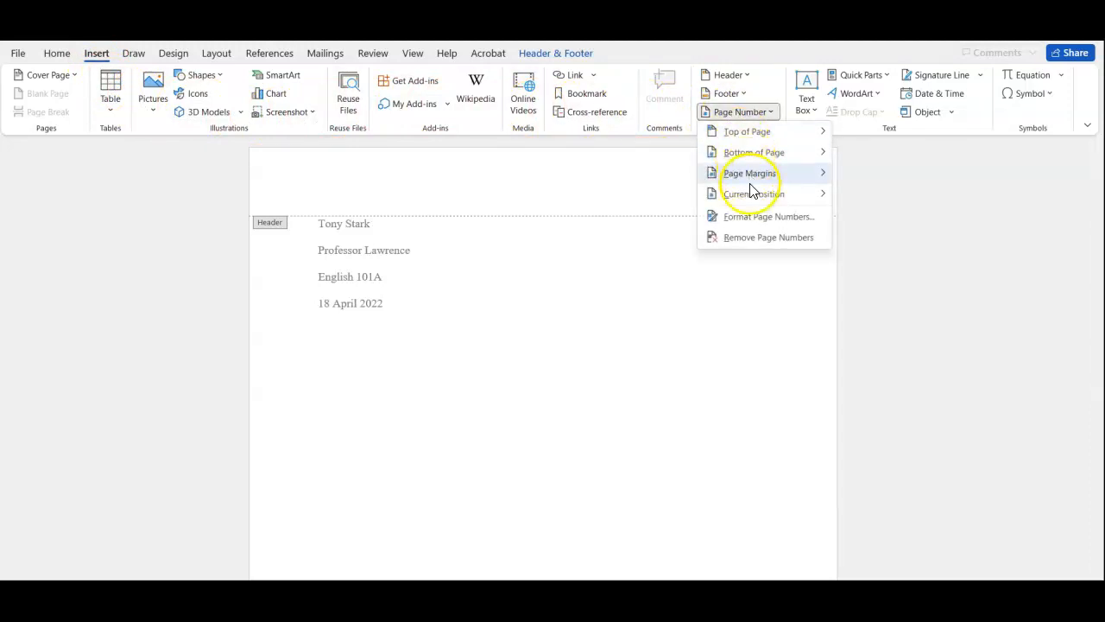
pyautogui.moveTo(751, 195)
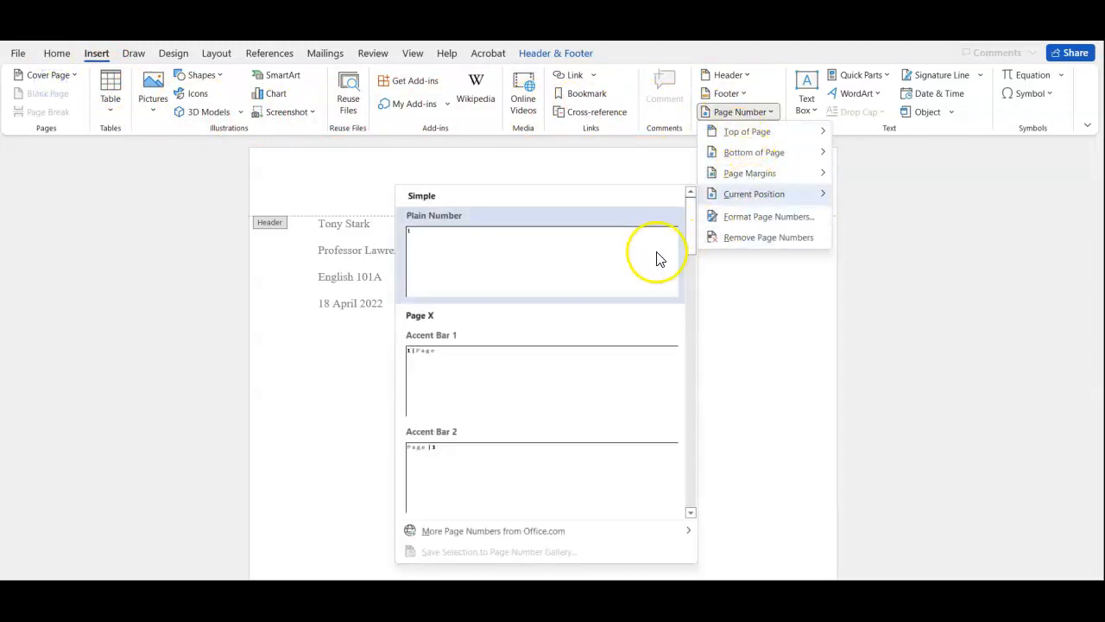
pyautogui.click(240, 393)
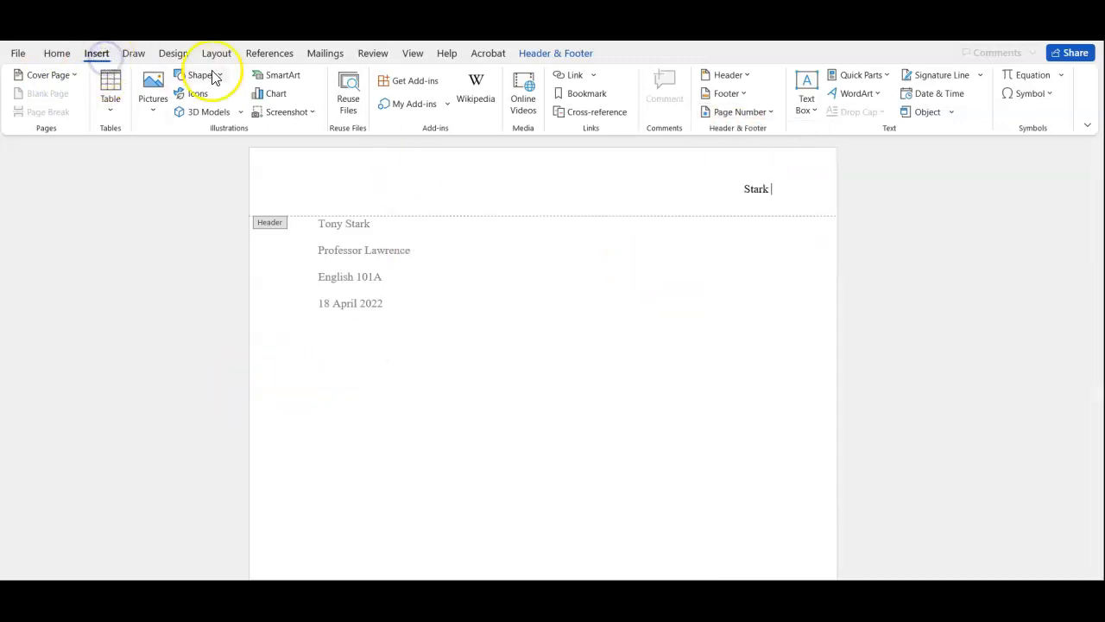
pyautogui.click(744, 113)
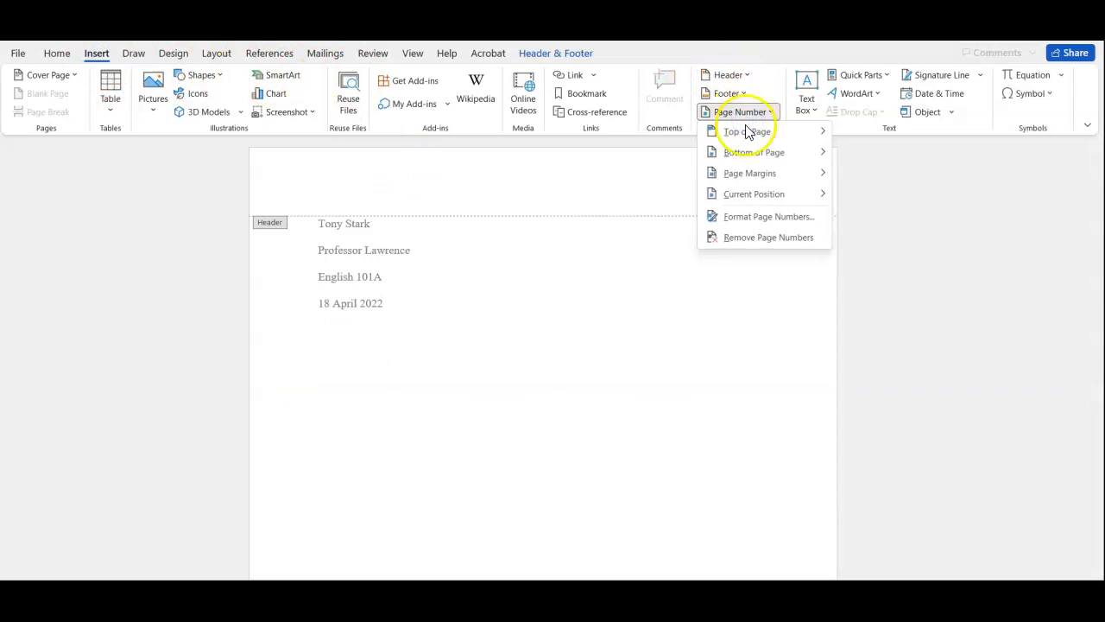
pyautogui.click(747, 193)
pyautogui.click(644, 267)
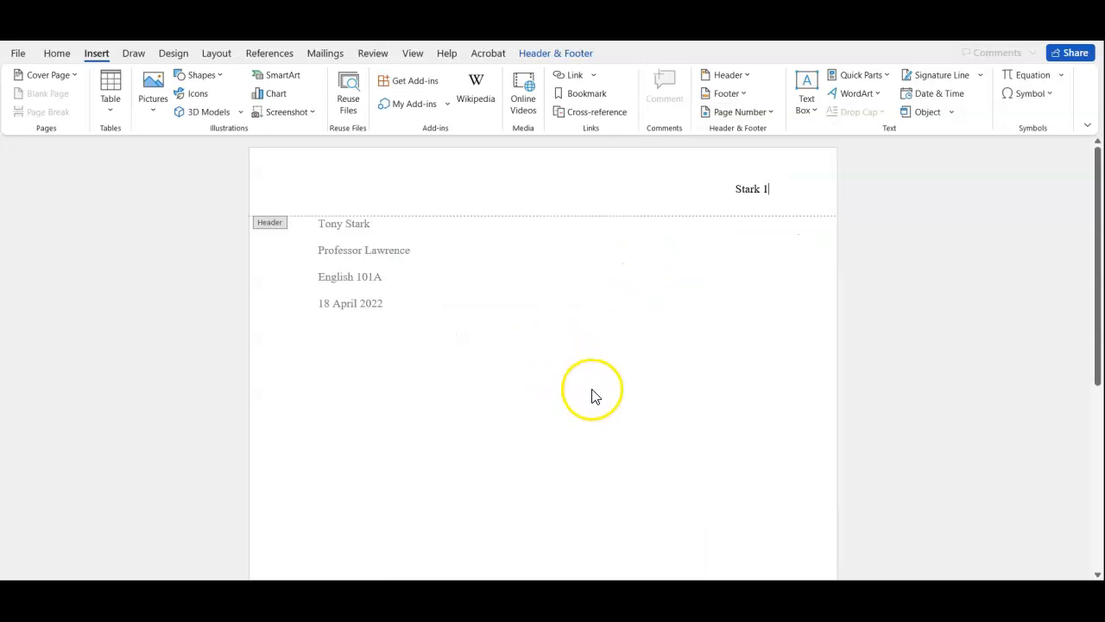
pyautogui.doubleClick(595, 341)
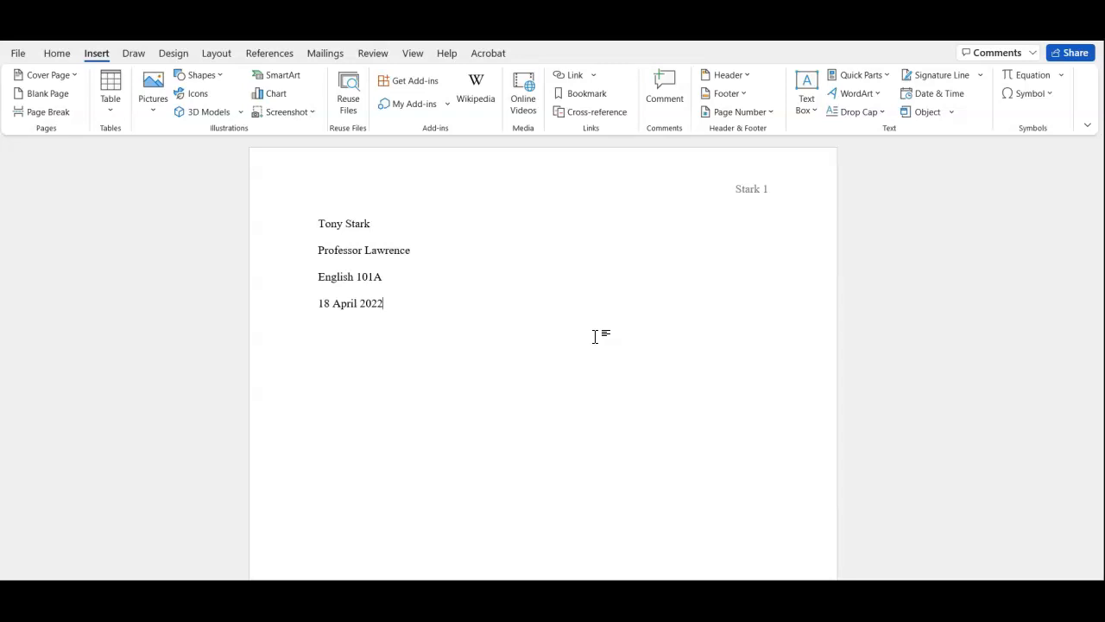
# Step: Add a centered title line reading "Title for the Essay" below the date
pyautogui.press('Return')
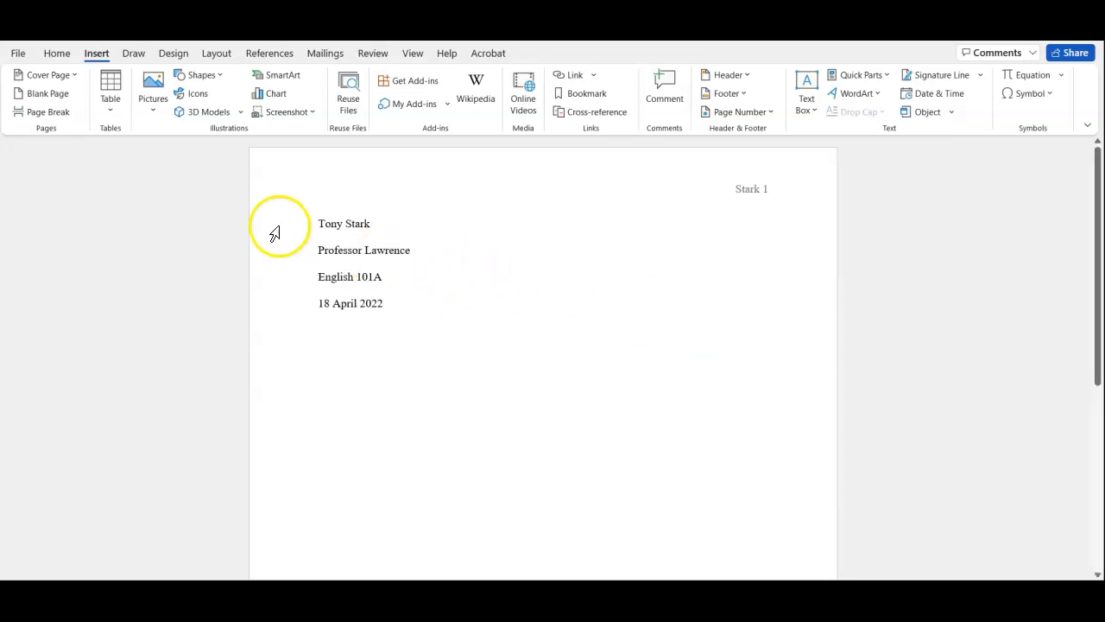
pyautogui.click(64, 48)
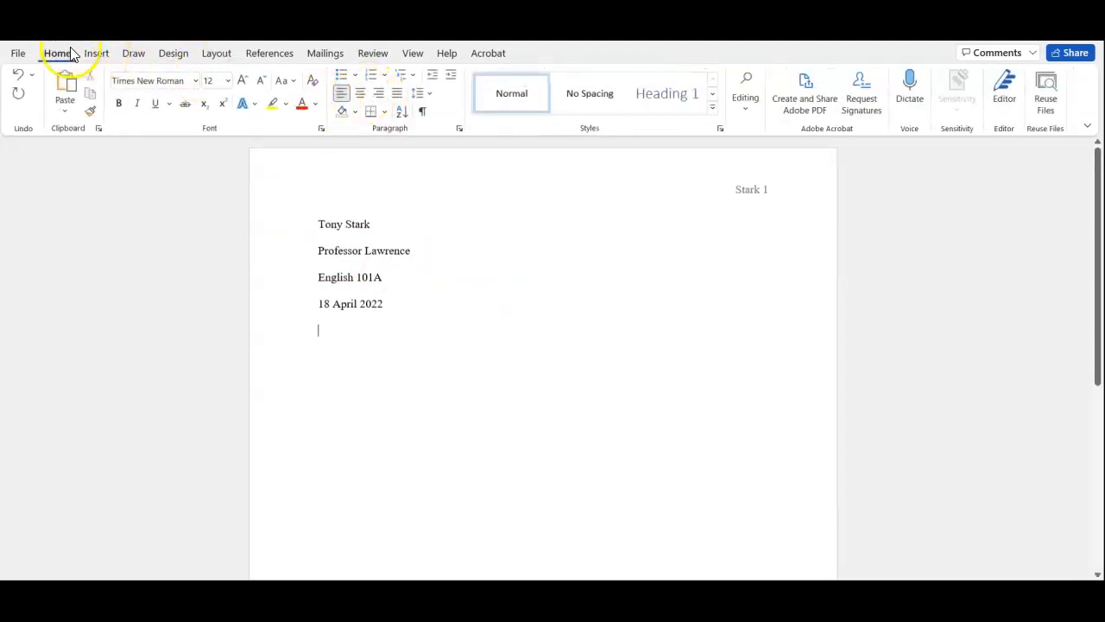
pyautogui.click(359, 94)
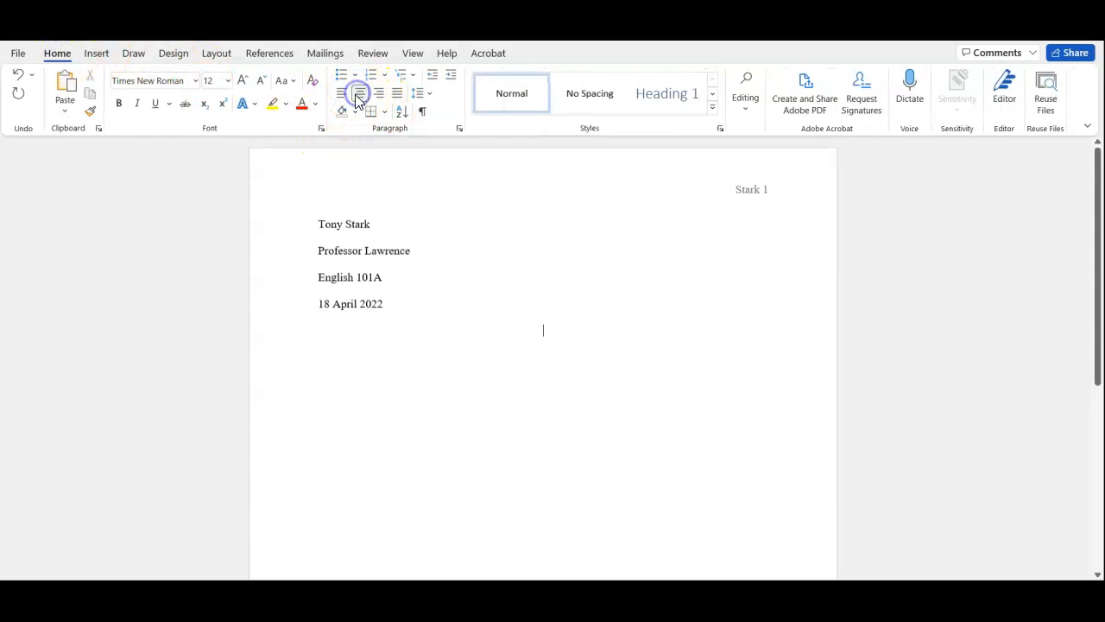
pyautogui.write('Title for ')
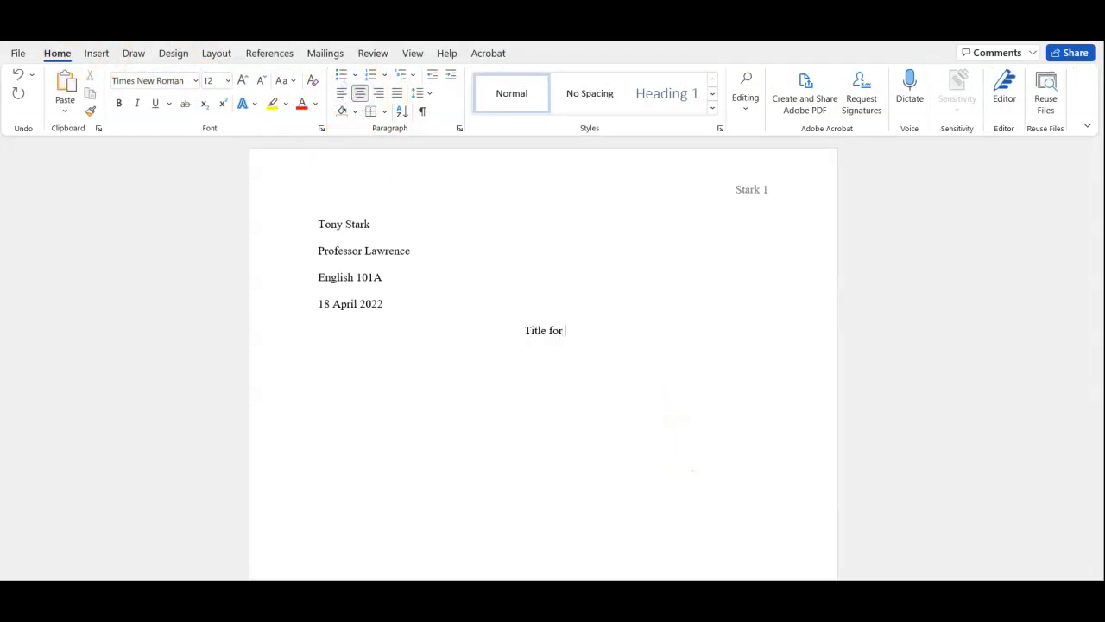
pyautogui.write('the Essay')
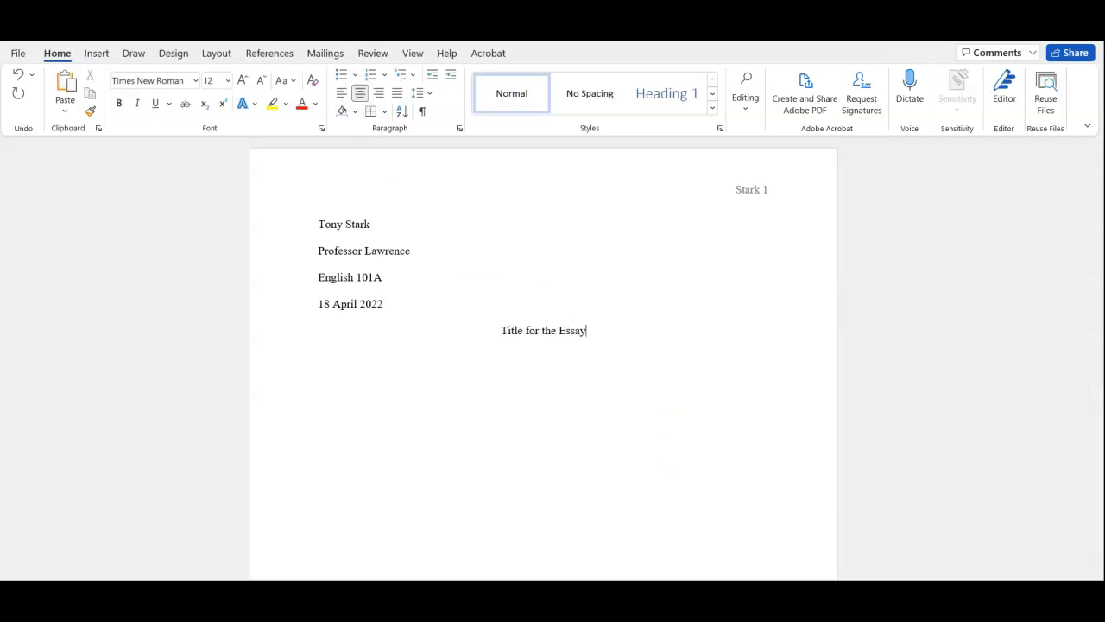